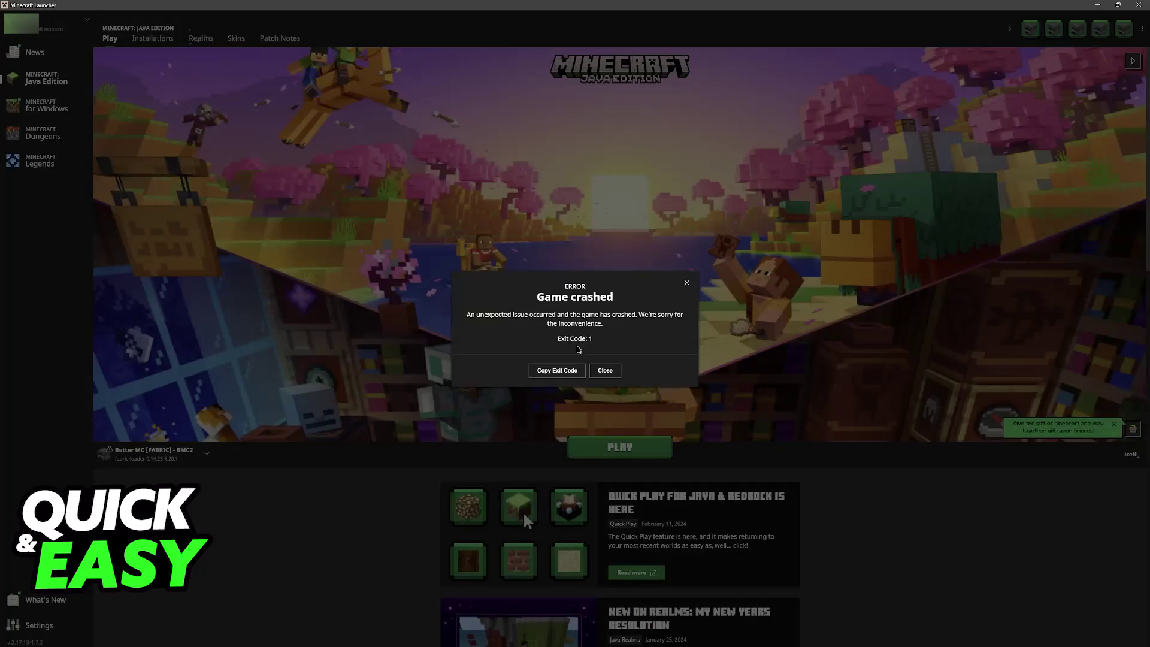
Step: Relaunch the Better MC [FABRIC] - BMC2 modpack and review the suggested solution in the incompatible mods report
{"action": "left_click", "coordinate": [606, 370]}
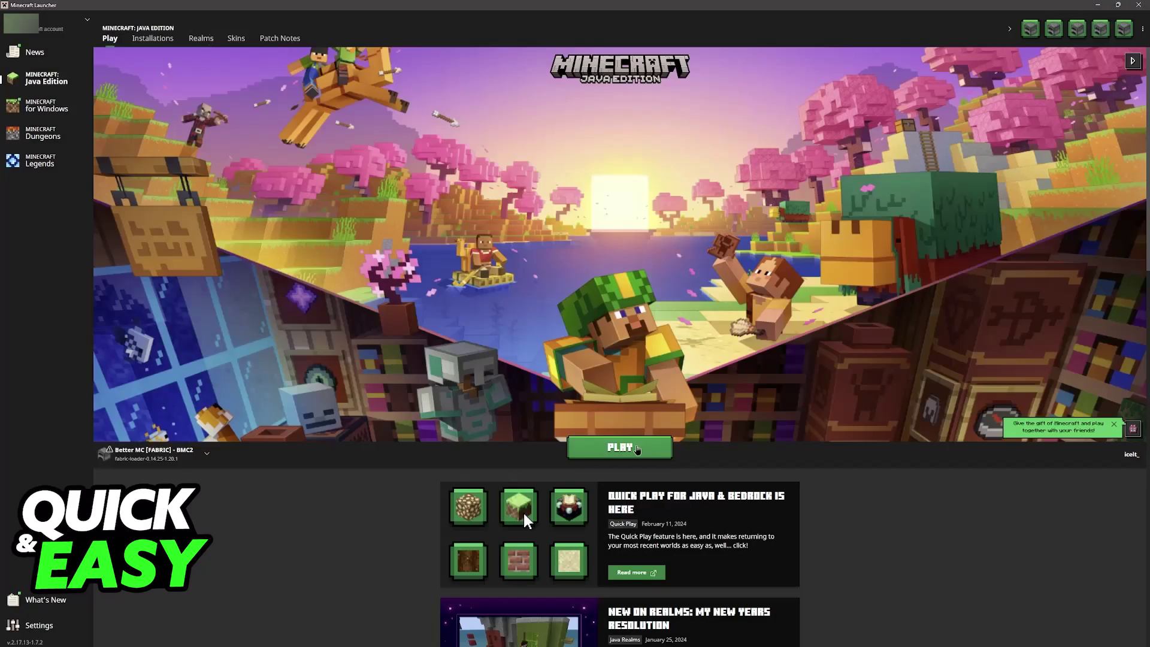
{"action": "left_click", "coordinate": [620, 449]}
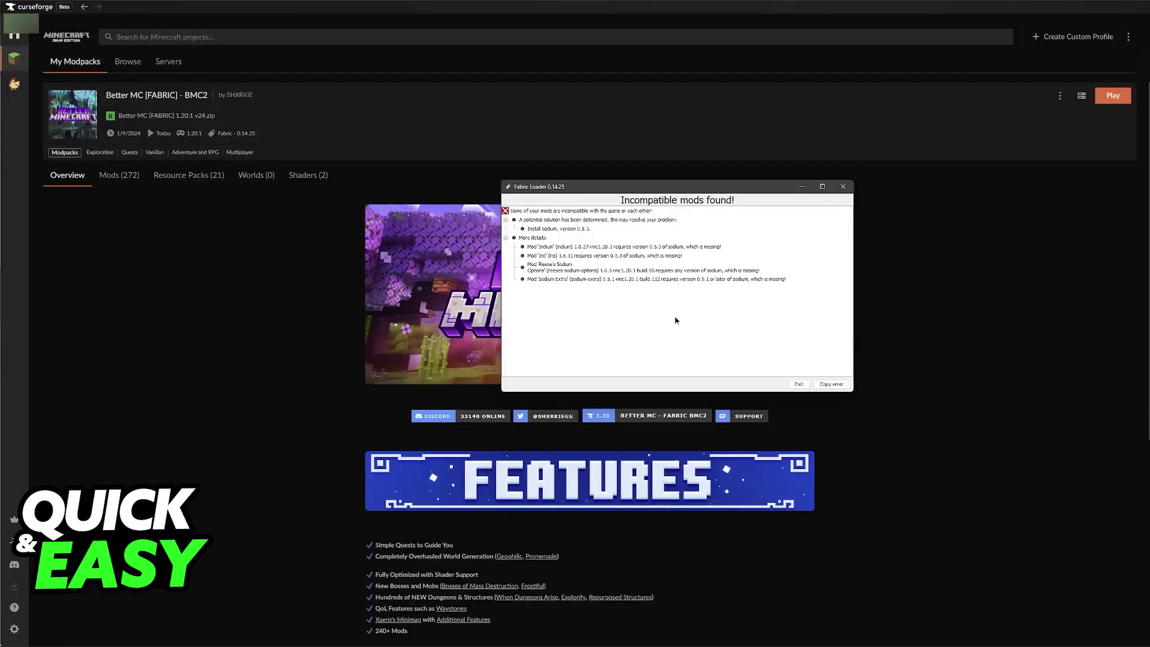
{"action": "left_click", "coordinate": [546, 230]}
{"action": "left_click", "coordinate": [539, 220]}
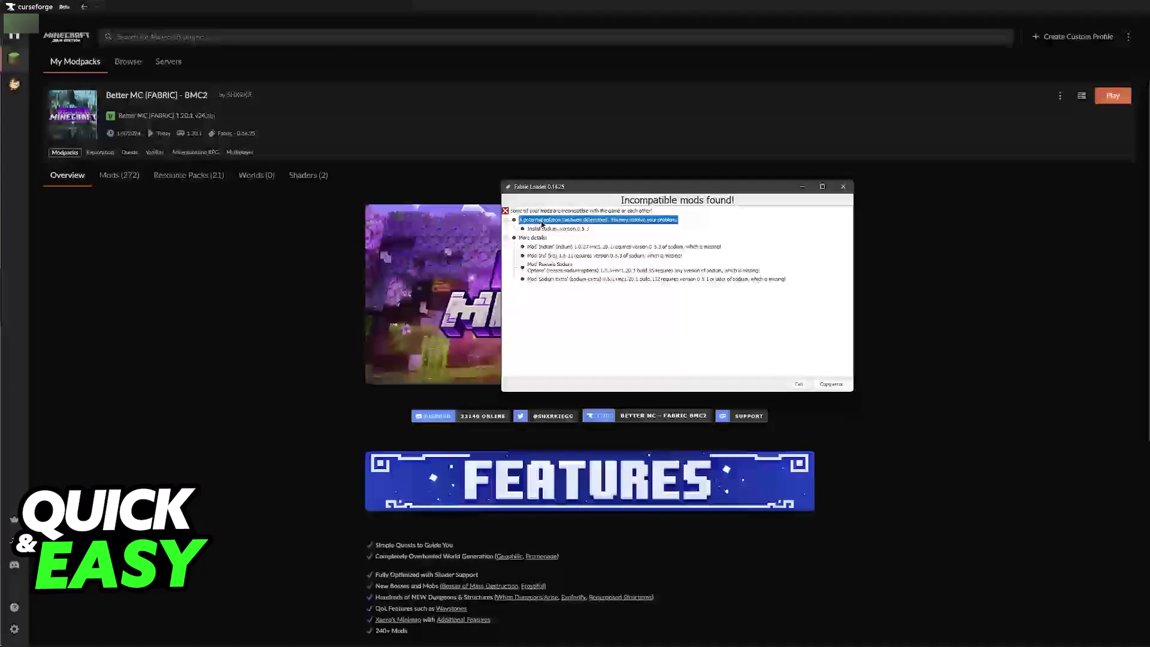
{"action": "left_click", "coordinate": [526, 231]}
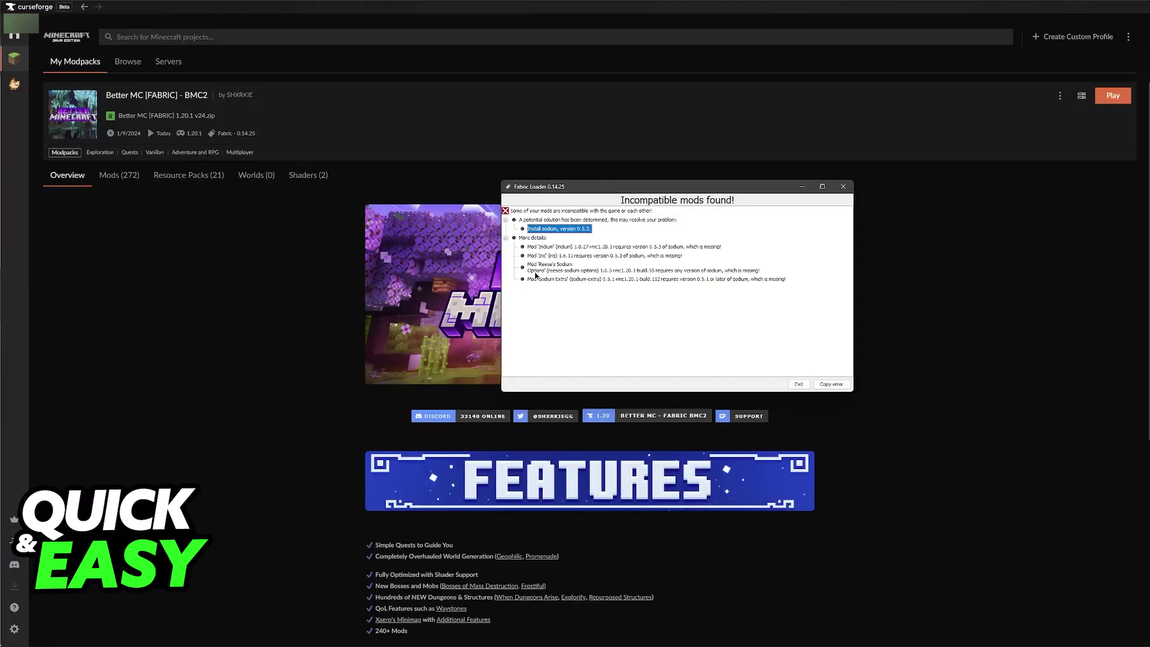
{"action": "left_click", "coordinate": [799, 386]}
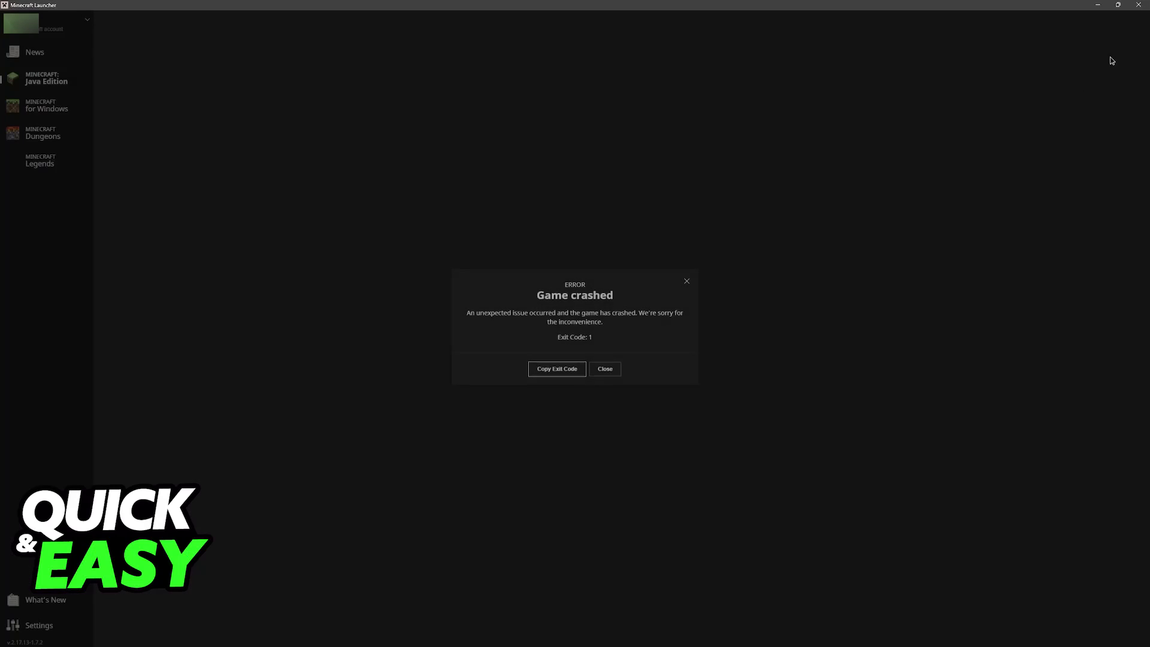
{"action": "key", "text": "Escape"}
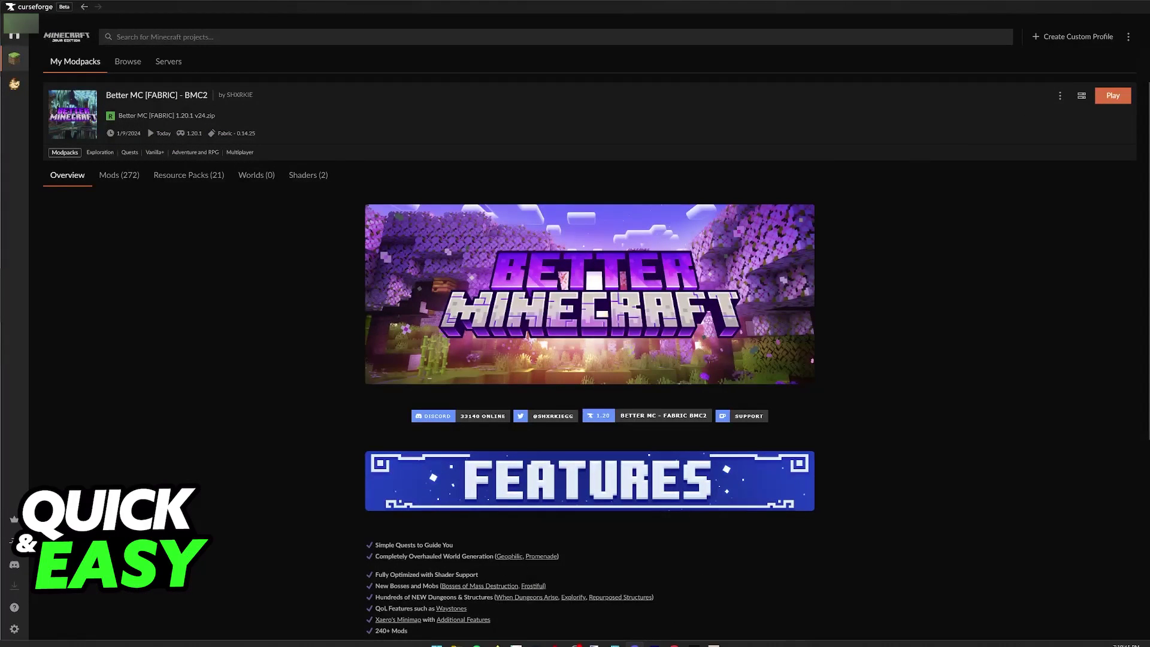
Step: Copy sodium-fabric-mc1.20.1-0.5.3.jar from the MC folder into the Better MC [FABRIC] - BMC2 modpack's mods folder
{"action": "mouse_move", "coordinate": [456, 636]}
{"action": "left_click", "coordinate": [515, 593]}
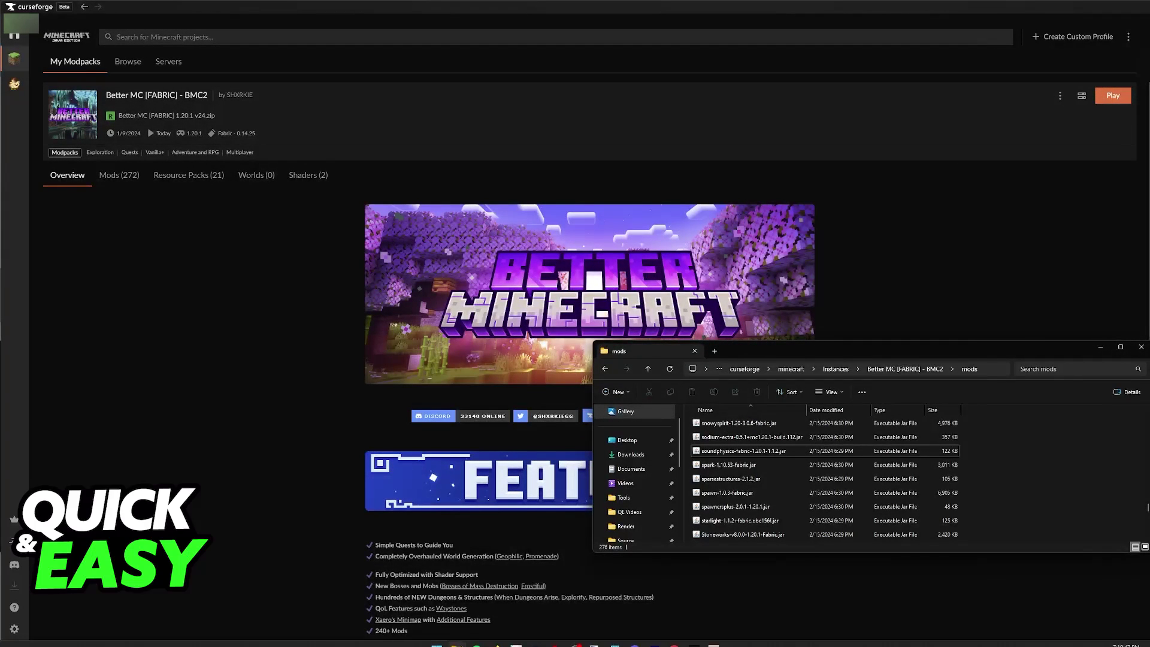
{"action": "left_click", "coordinate": [398, 584]}
{"action": "left_click", "coordinate": [488, 175]}
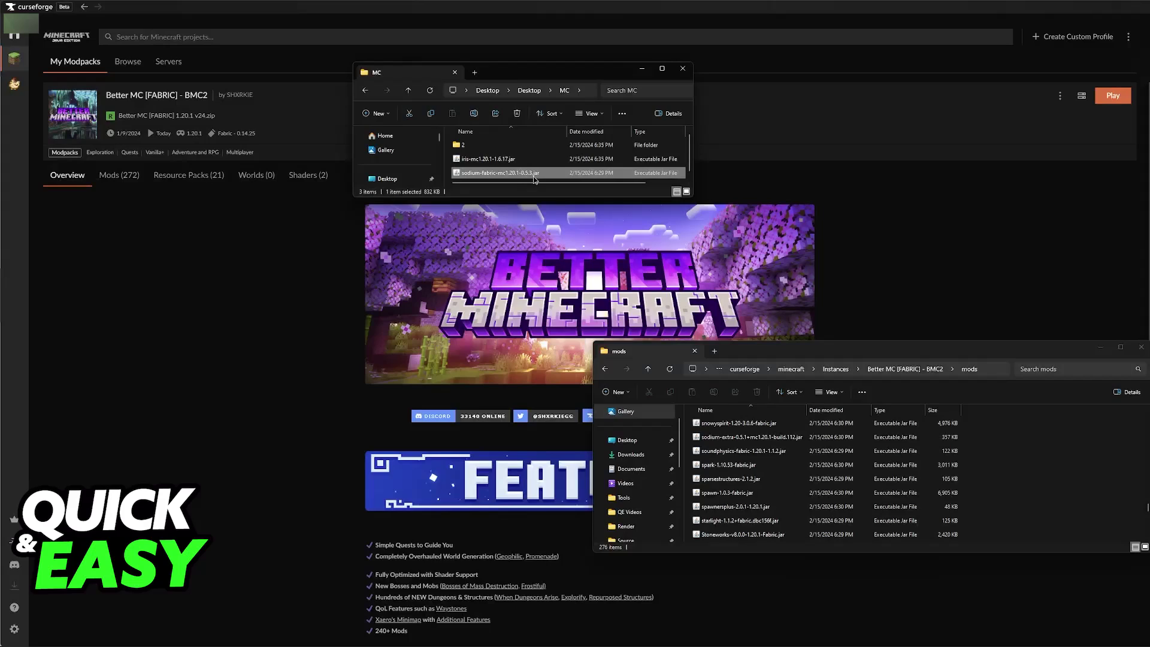
{"action": "left_click_drag", "start_coordinate": [617, 250], "coordinate": [838, 468]}
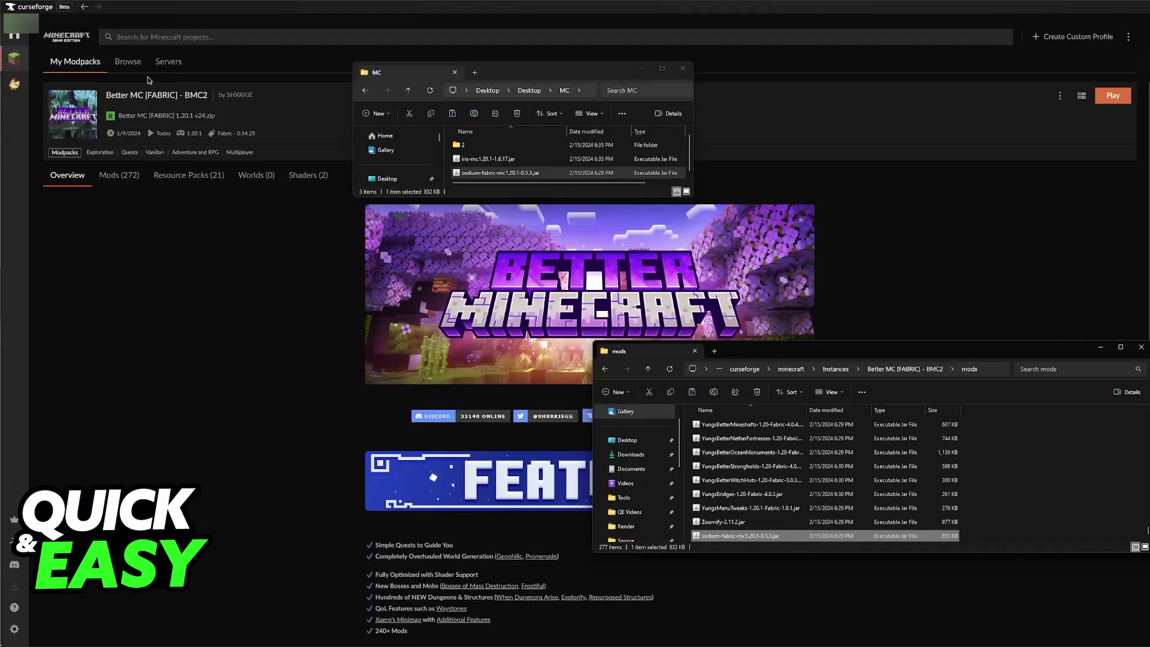
Step: Open the installation folder of the Better MC [FABRIC] - BMC2 modpack profile
{"action": "left_click", "coordinate": [1060, 95]}
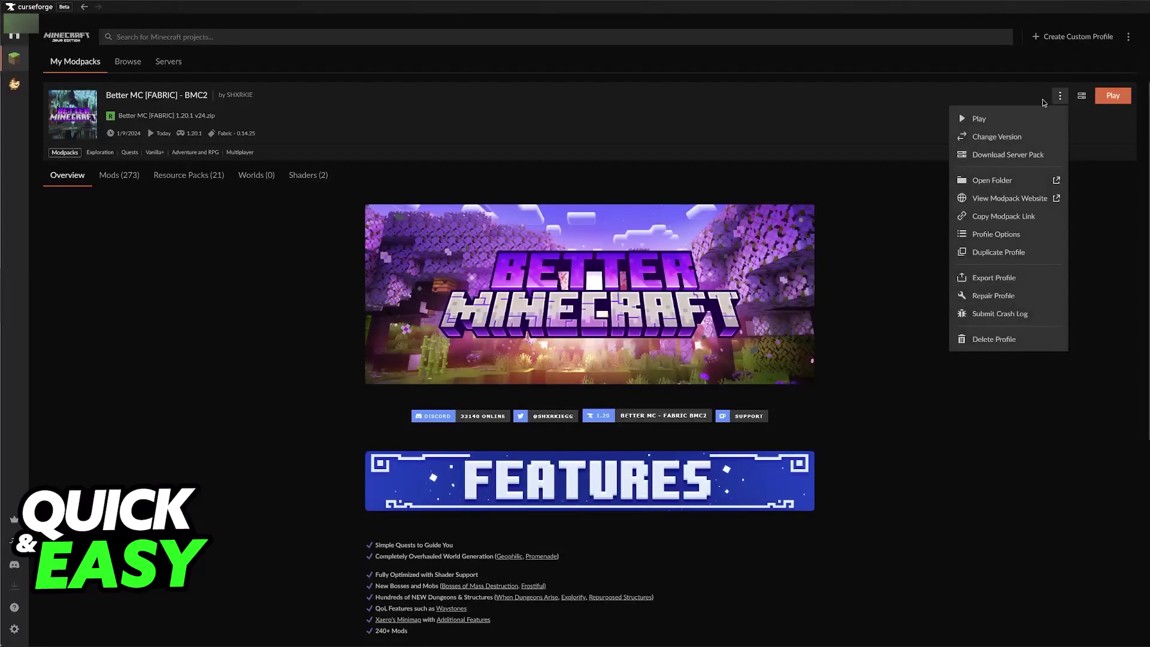
{"action": "left_click", "coordinate": [1001, 182]}
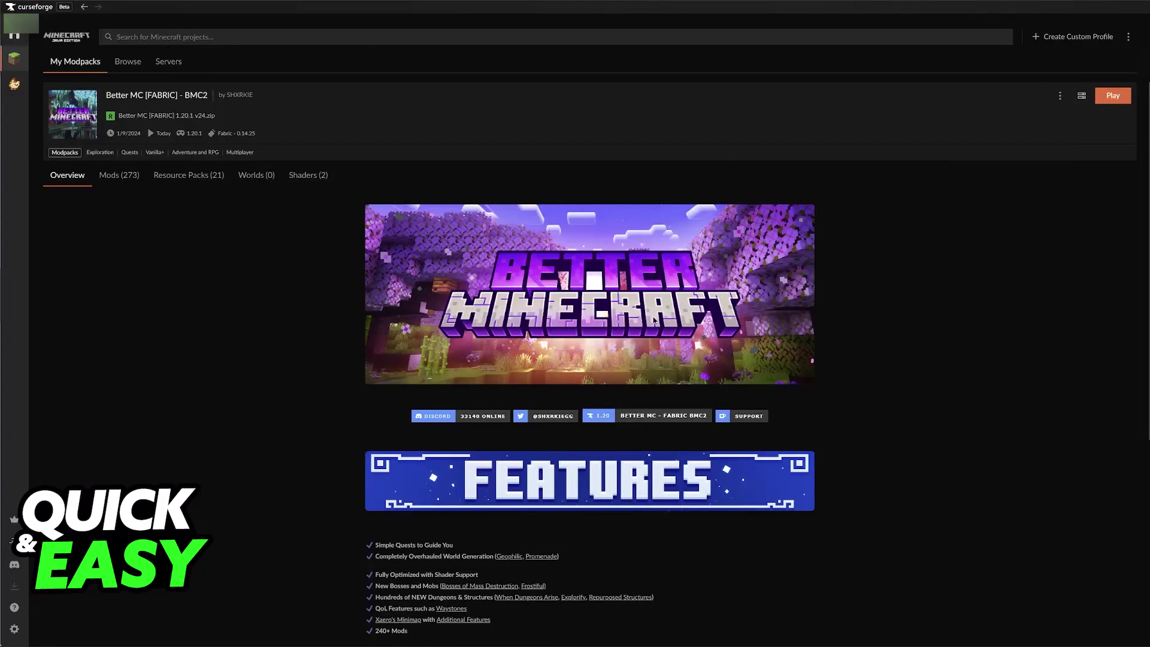
{"action": "mouse_move", "coordinate": [456, 636]}
{"action": "left_click", "coordinate": [542, 590]}
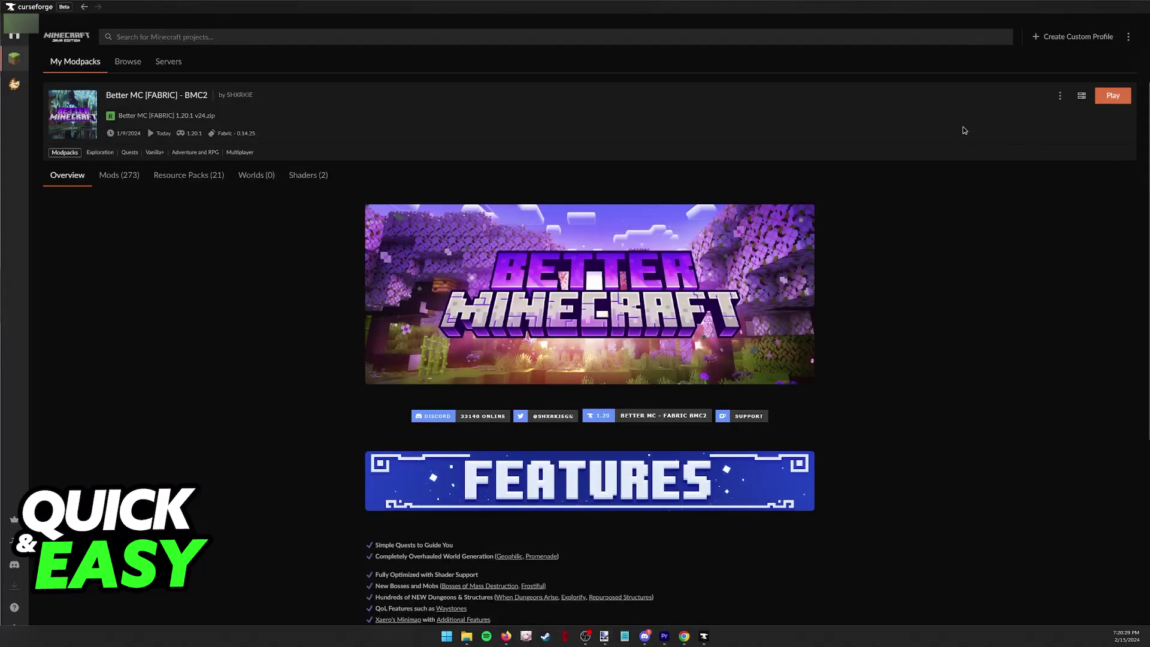
Step: Show the modpack profile's management actions, including Repair Profile and Delete Profile
{"action": "left_click", "coordinate": [1062, 98]}
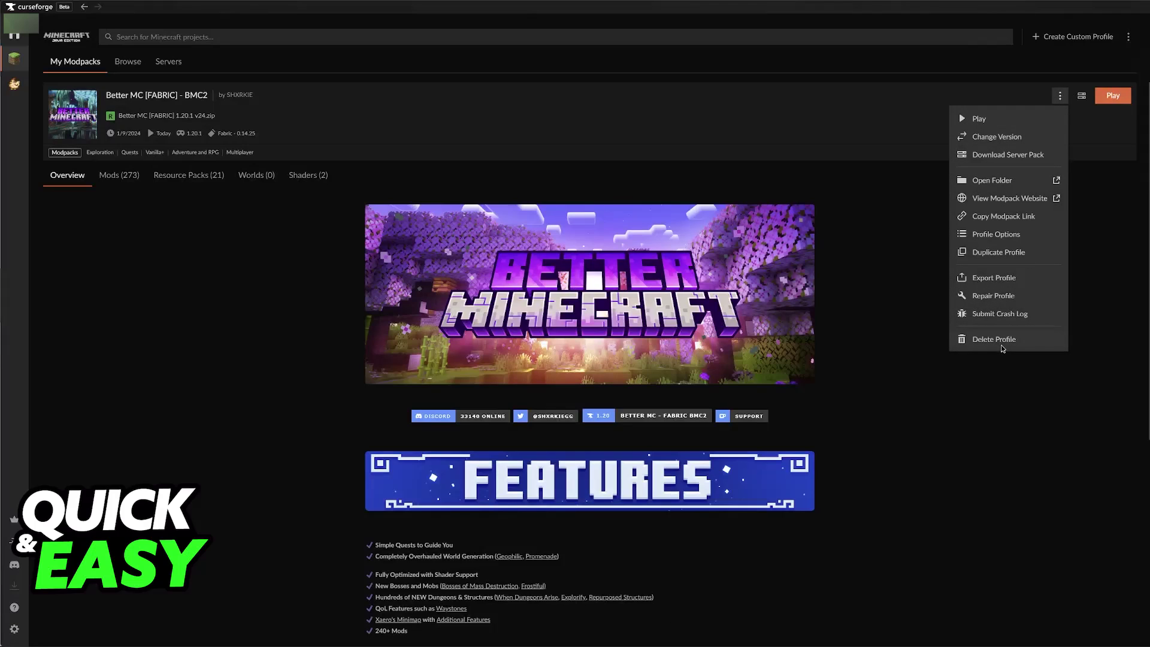
{"action": "left_click", "coordinate": [1059, 98]}
{"action": "left_click", "coordinate": [1059, 98]}
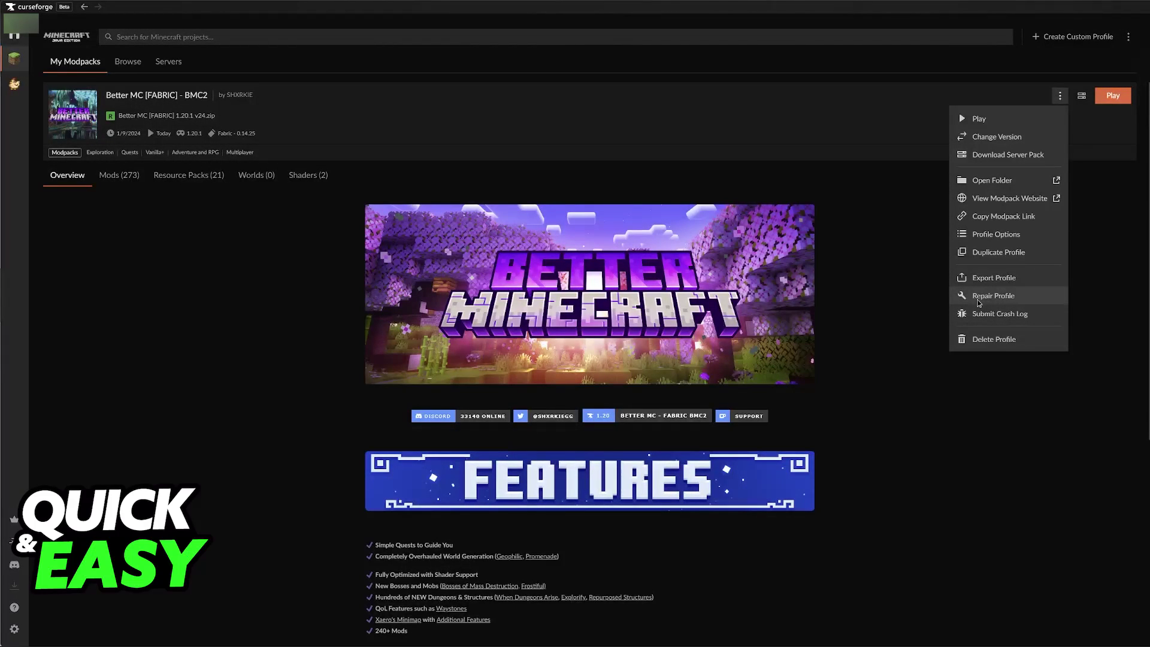
Step: Switch to the Chrome browser, then open Device Manager and expand the display adapters to identify the graphics card
{"action": "mouse_move", "coordinate": [713, 641]}
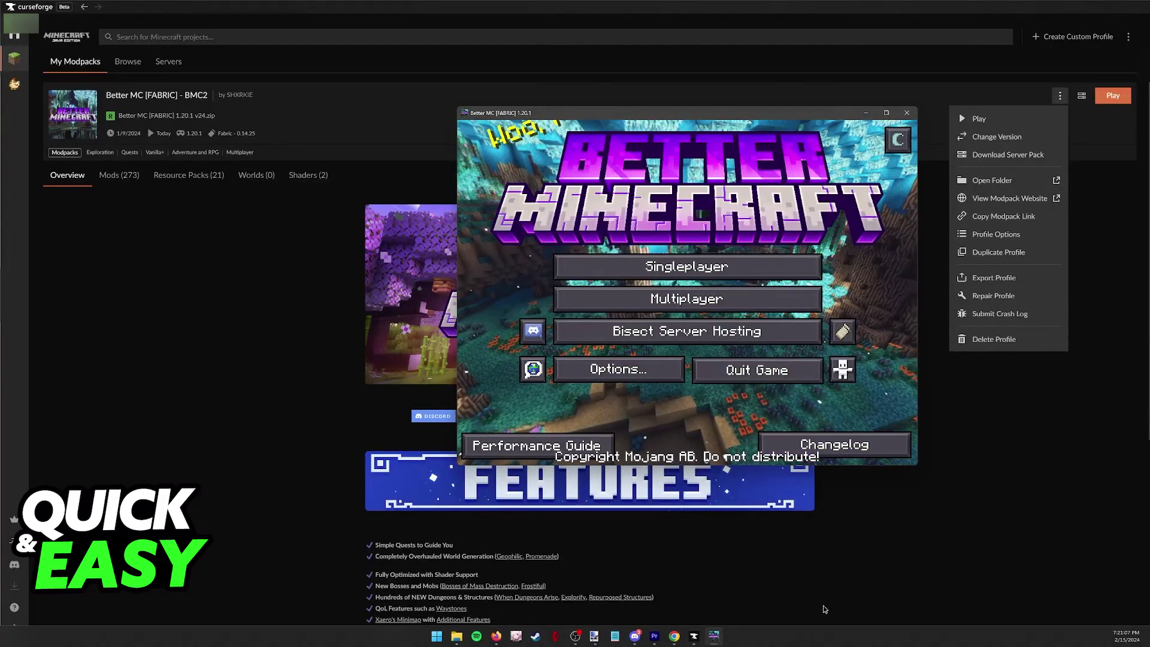
{"action": "left_click", "coordinate": [674, 636]}
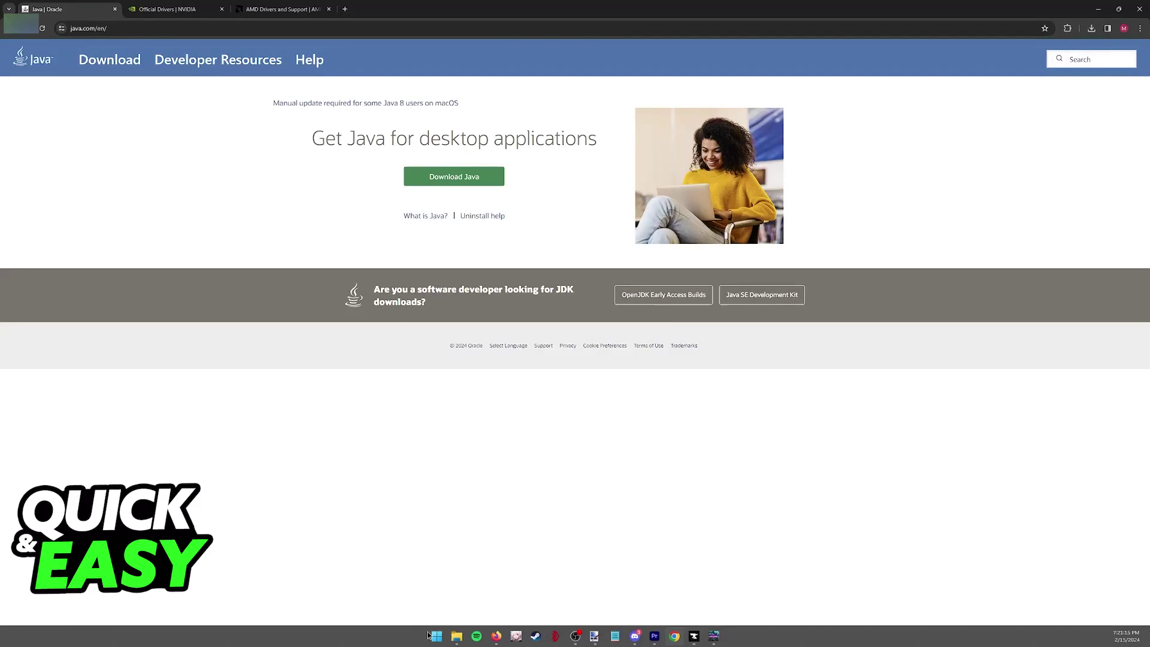
{"action": "right_click", "coordinate": [429, 635]}
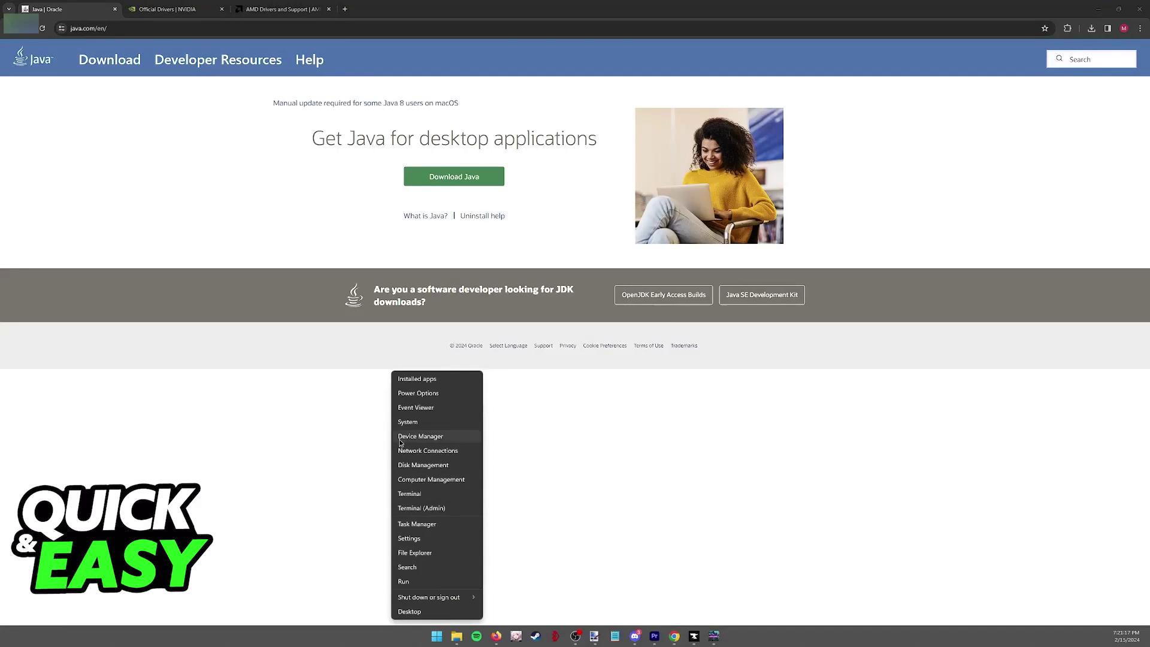
{"action": "left_click", "coordinate": [420, 439]}
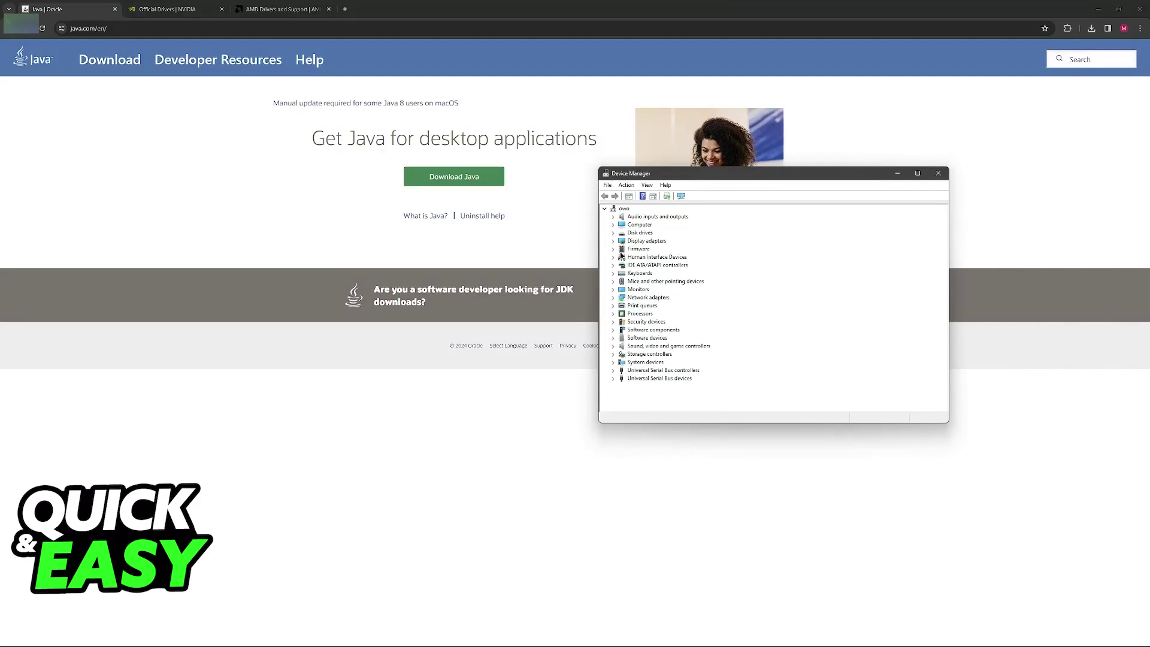
{"action": "left_click", "coordinate": [613, 241]}
Step: Open the driver update wizard for the AMD Radeon RX 7900 XTX display adapter and close it without searching
{"action": "right_click", "coordinate": [652, 250]}
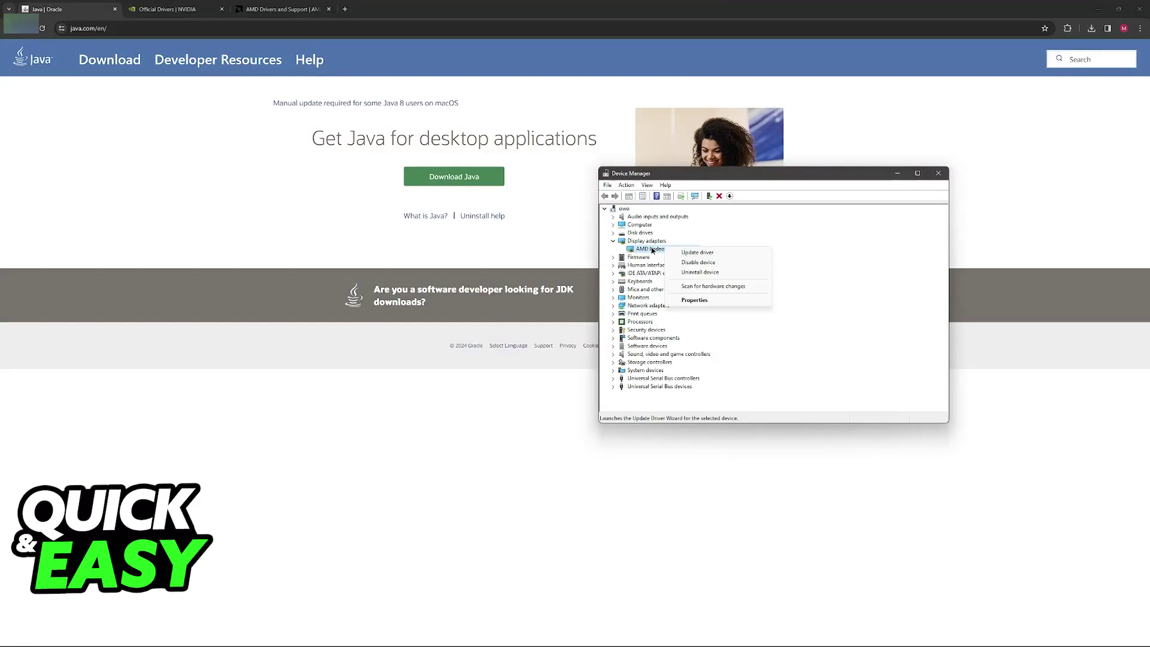
{"action": "key", "text": "Escape"}
{"action": "right_click", "coordinate": [688, 250]}
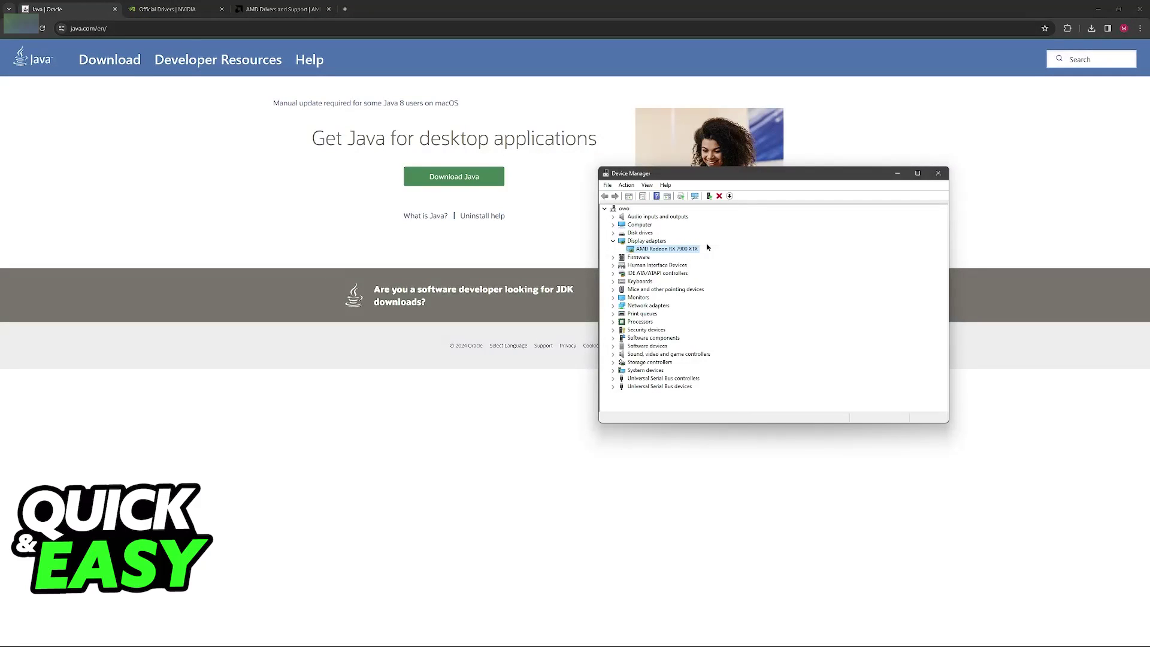
{"action": "left_click", "coordinate": [720, 251]}
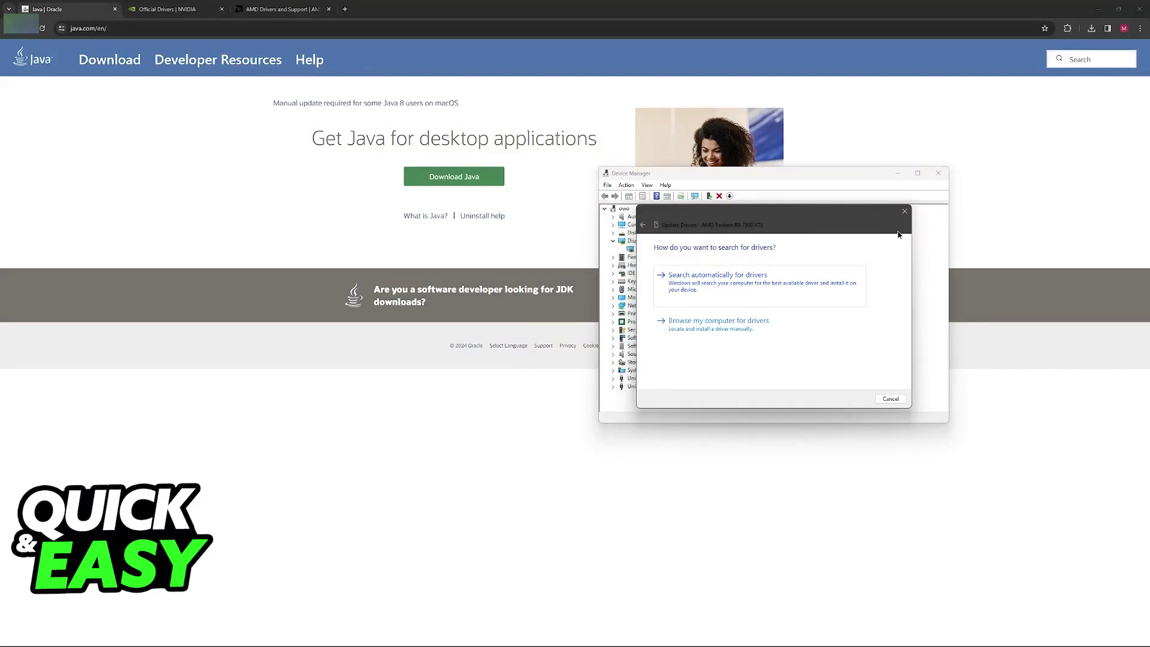
{"action": "left_click", "coordinate": [904, 211]}
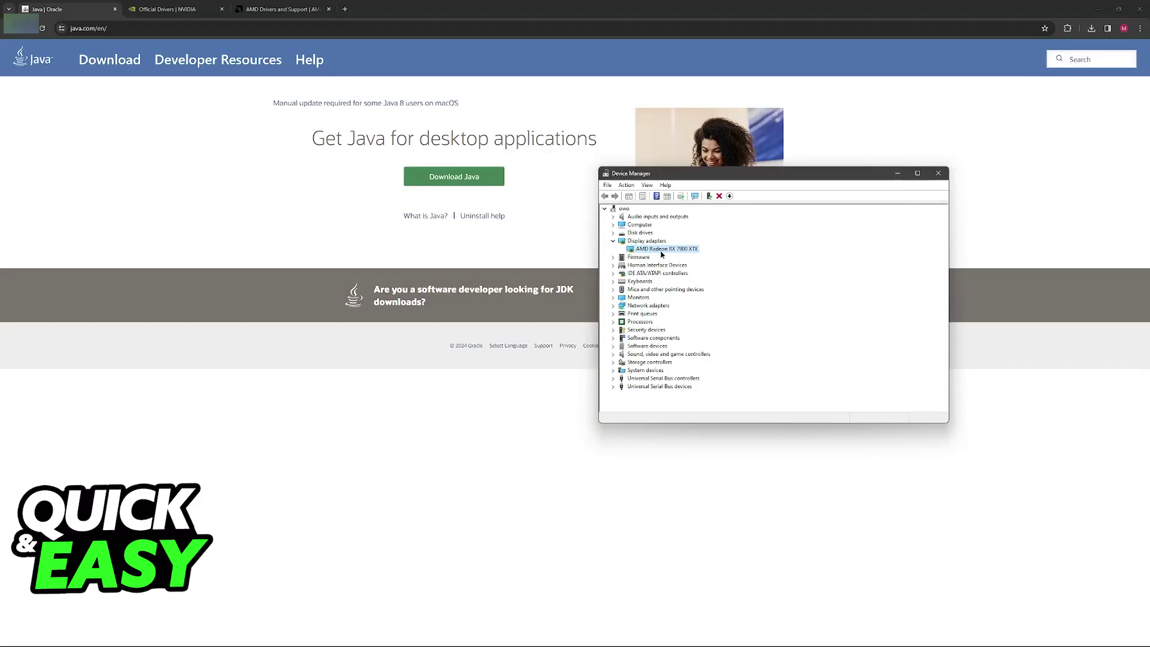
Step: Bring up the NVIDIA driver downloads page and look over its product series choices
{"action": "left_click", "coordinate": [207, 7]}
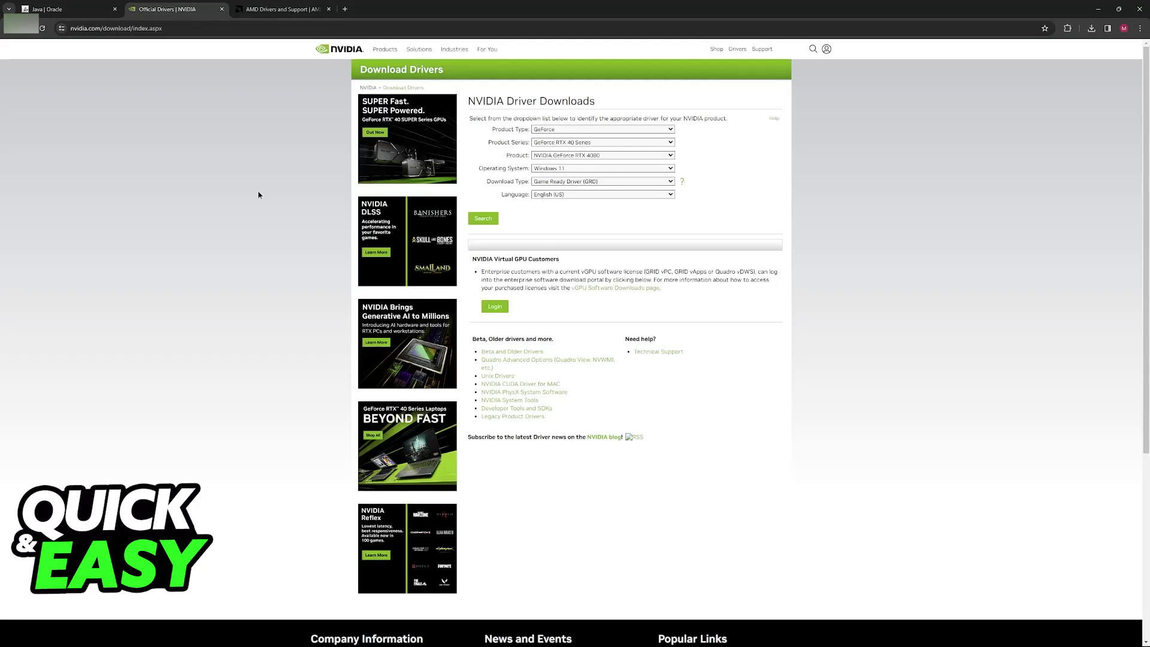
{"action": "left_click", "coordinate": [566, 145]}
{"action": "left_click", "coordinate": [568, 145]}
{"action": "left_click", "coordinate": [570, 155]}
{"action": "left_click", "coordinate": [571, 152]}
{"action": "left_click", "coordinate": [569, 147]}
{"action": "left_click", "coordinate": [570, 146]}
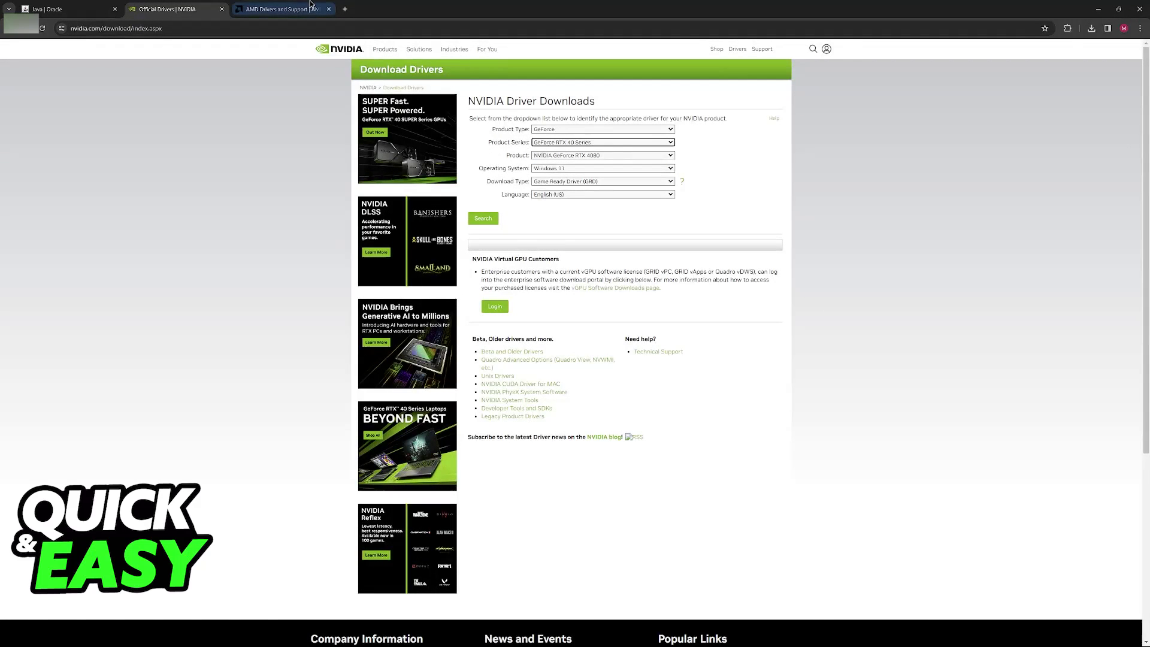
Step: On AMD's support page, submit a driver lookup for Graphics, Radeon RX 7000 Series, RX 7900 Series, RX 7900 XTX
{"action": "left_click", "coordinate": [282, 9]}
{"action": "left_click", "coordinate": [724, 636]}
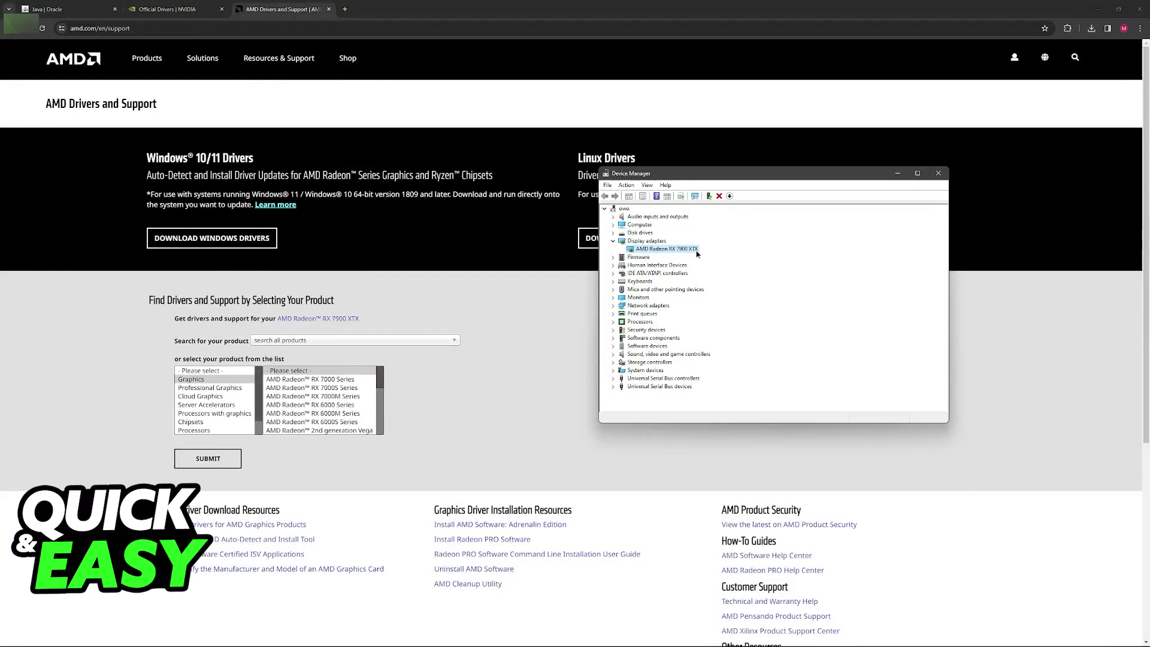
{"action": "left_click", "coordinate": [299, 354]}
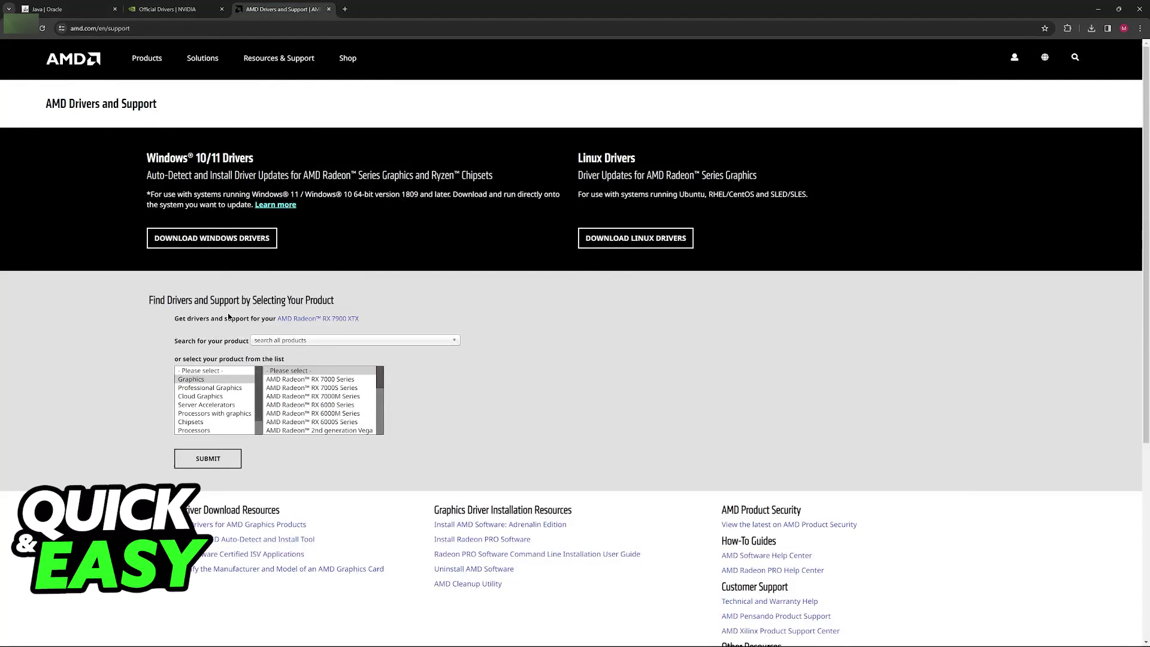
{"action": "left_click", "coordinate": [326, 380]}
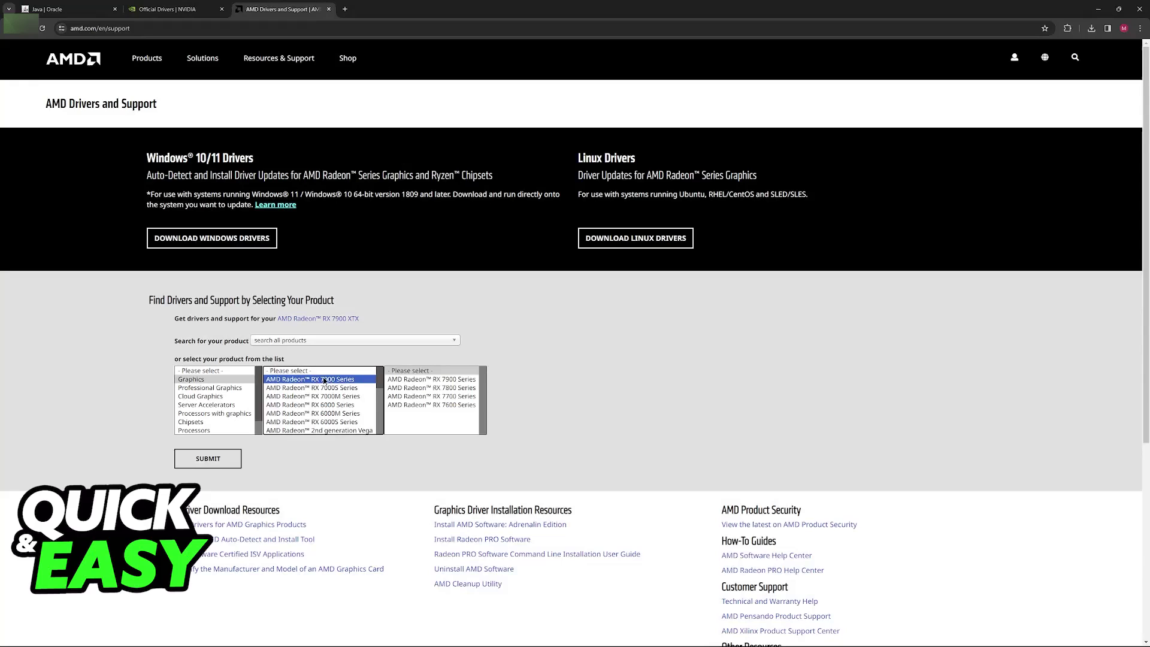
{"action": "left_click", "coordinate": [441, 380]}
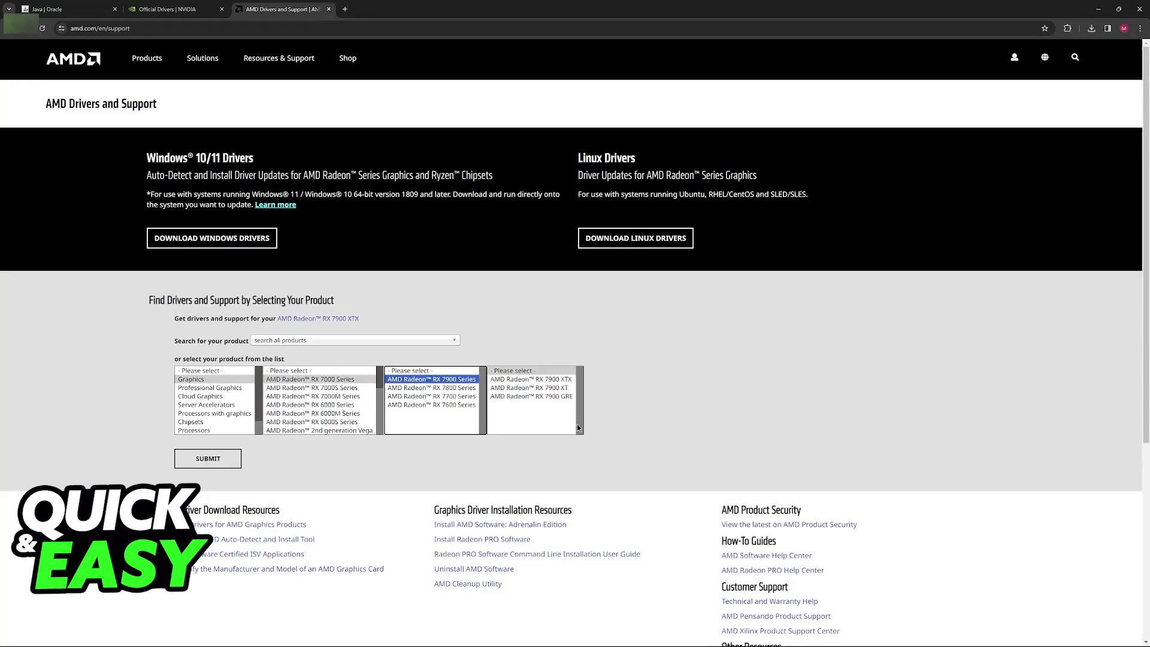
{"action": "left_click", "coordinate": [531, 379]}
{"action": "left_click", "coordinate": [208, 458]}
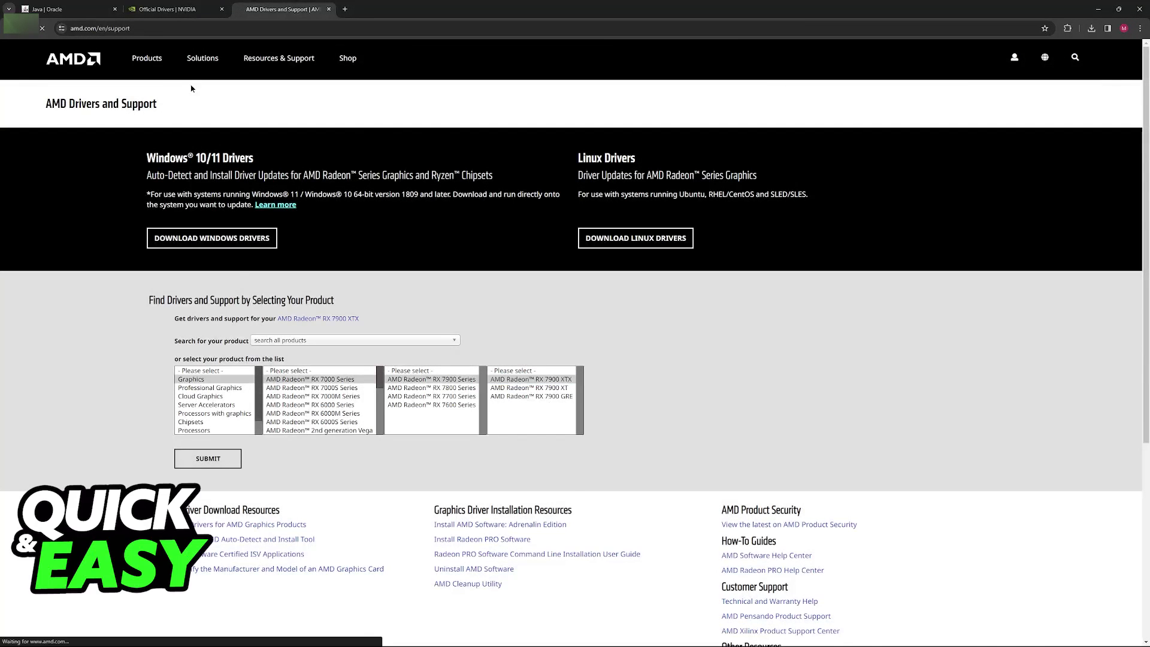
Step: Search NVIDIA's driver downloads for a GeForce RTX 40 Series card on Windows 11 with the Game Ready Driver
{"action": "key", "text": "ctrl+shift+Tab"}
{"action": "left_click", "coordinate": [557, 144]}
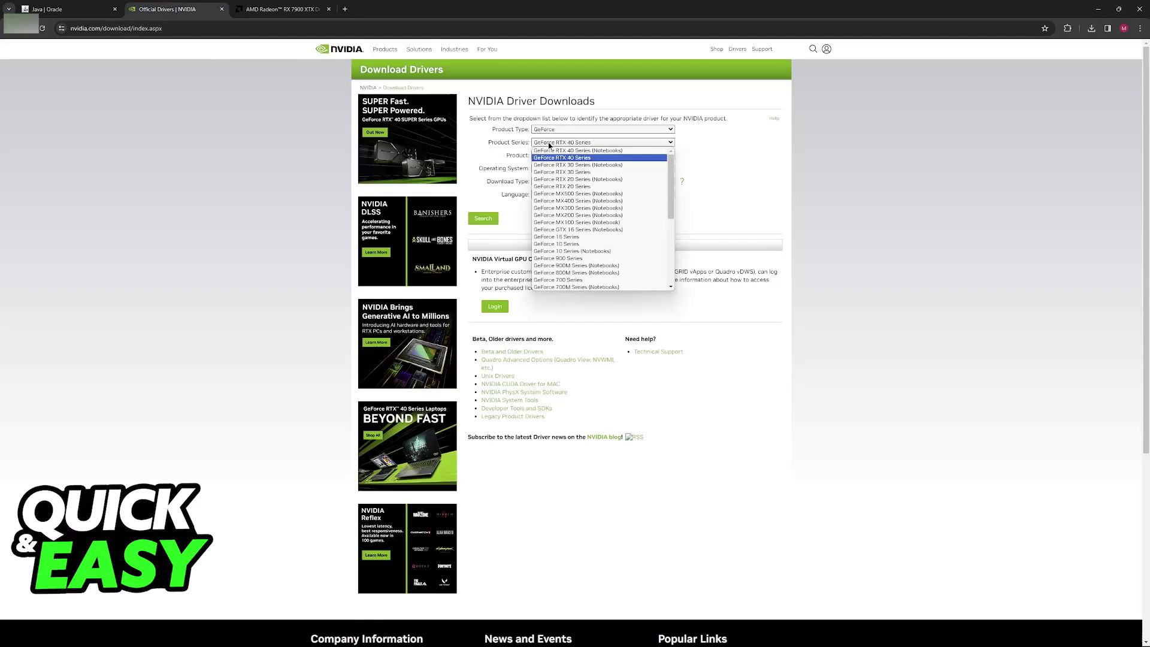
{"action": "left_click", "coordinate": [575, 158]}
{"action": "left_click", "coordinate": [575, 155]}
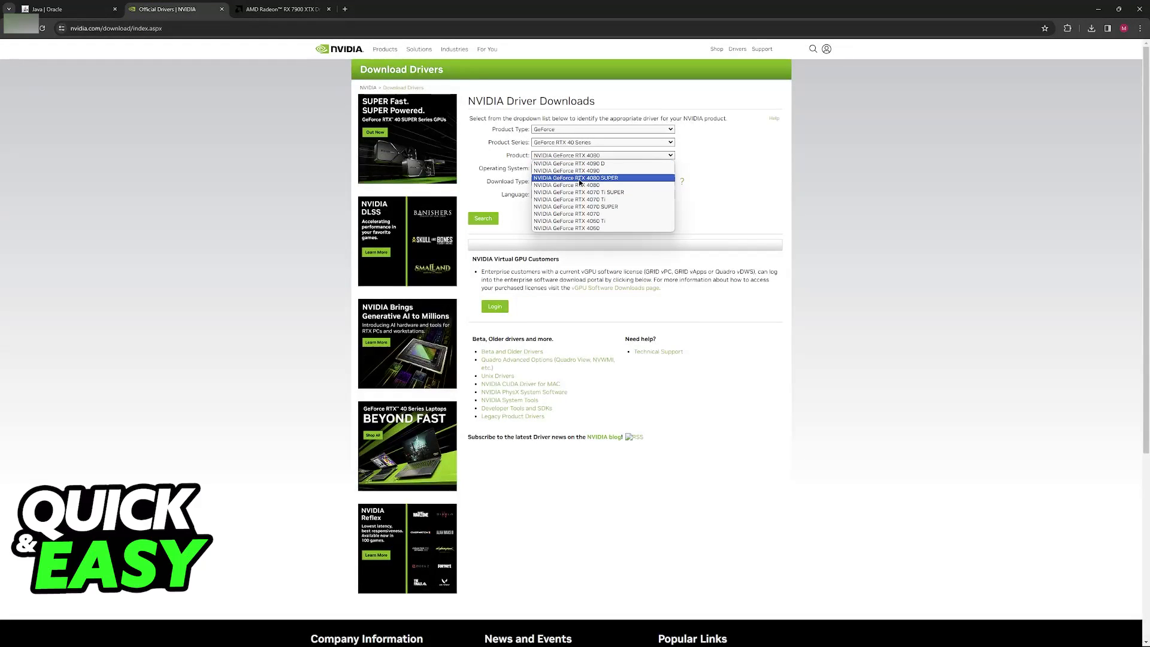
{"action": "left_click", "coordinate": [572, 177]}
{"action": "left_click", "coordinate": [563, 170]}
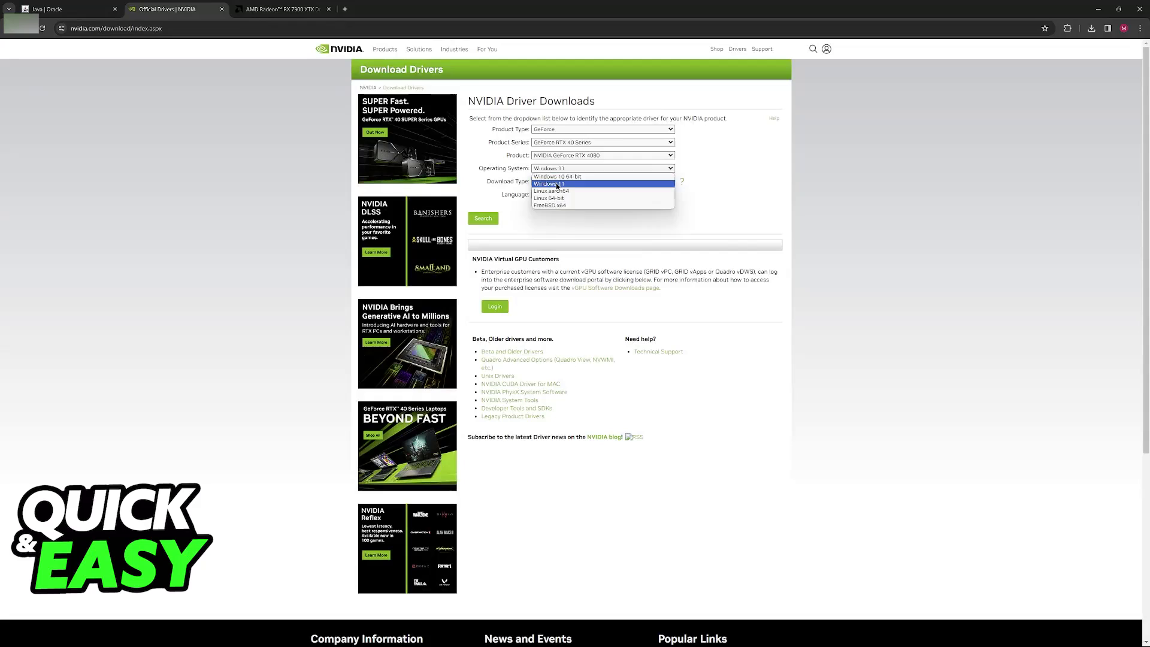
{"action": "left_click", "coordinate": [557, 184]}
{"action": "left_click", "coordinate": [483, 218]}
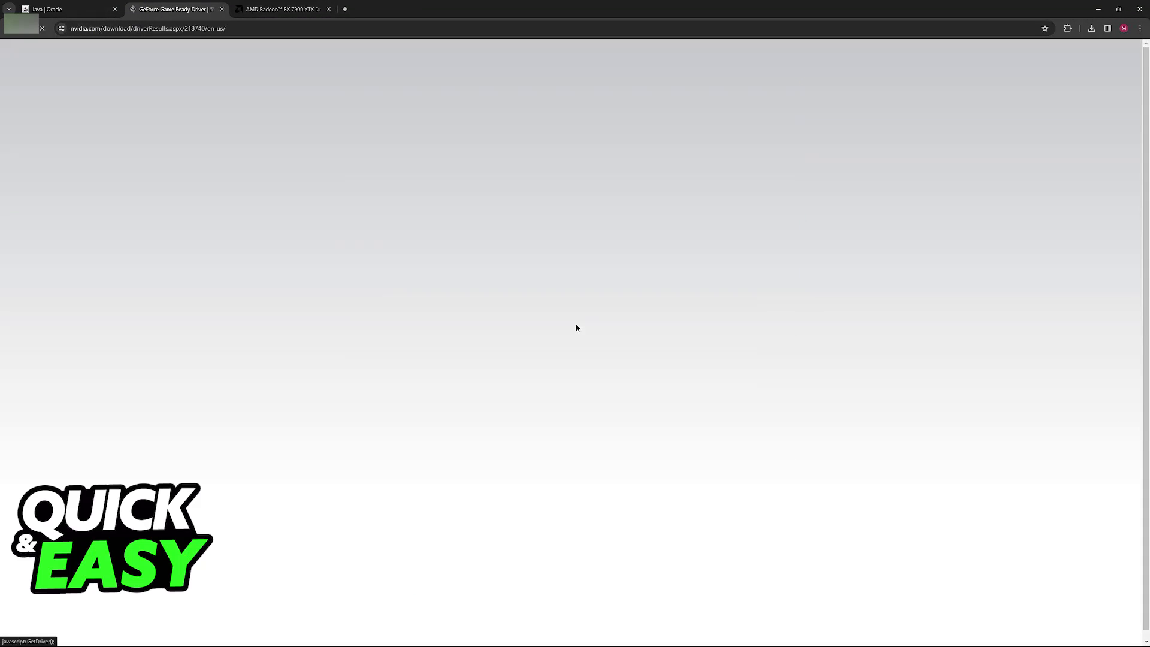